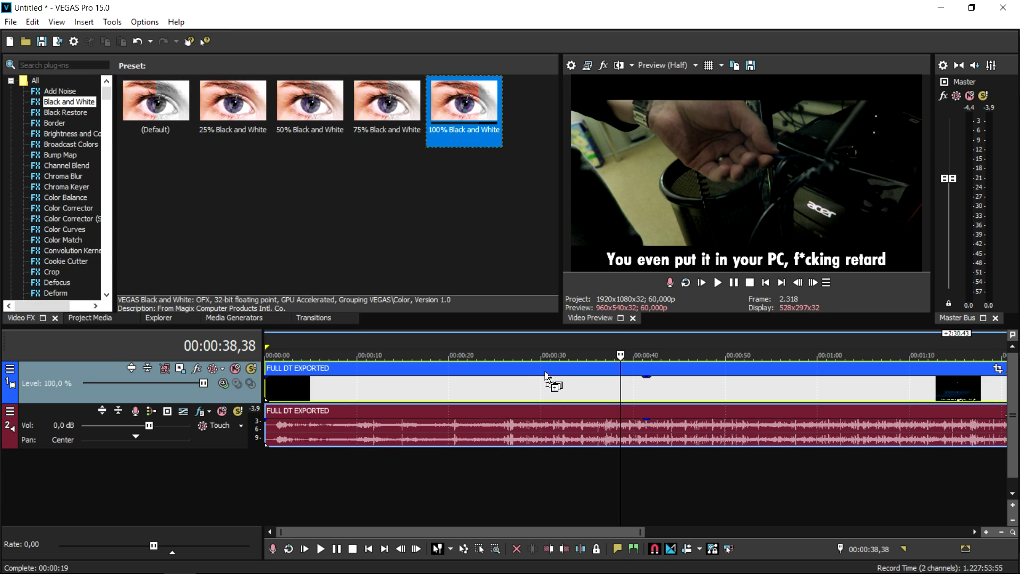
# Apply the 100% Black and White preset to the clip and rewind to the project start
pyautogui.moveTo(506, 345); pyautogui.dragTo(507, 374)
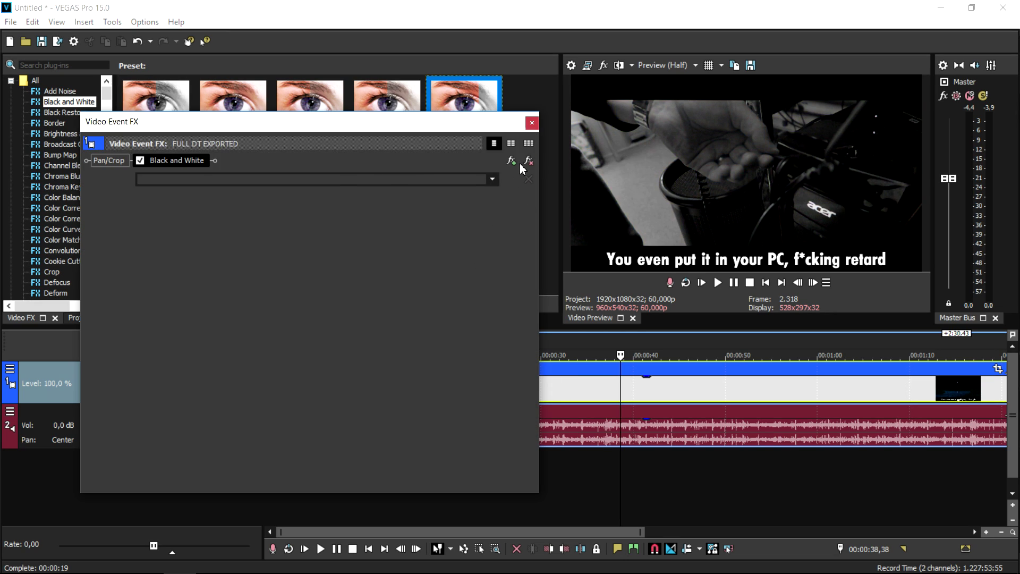
pyautogui.click(531, 124)
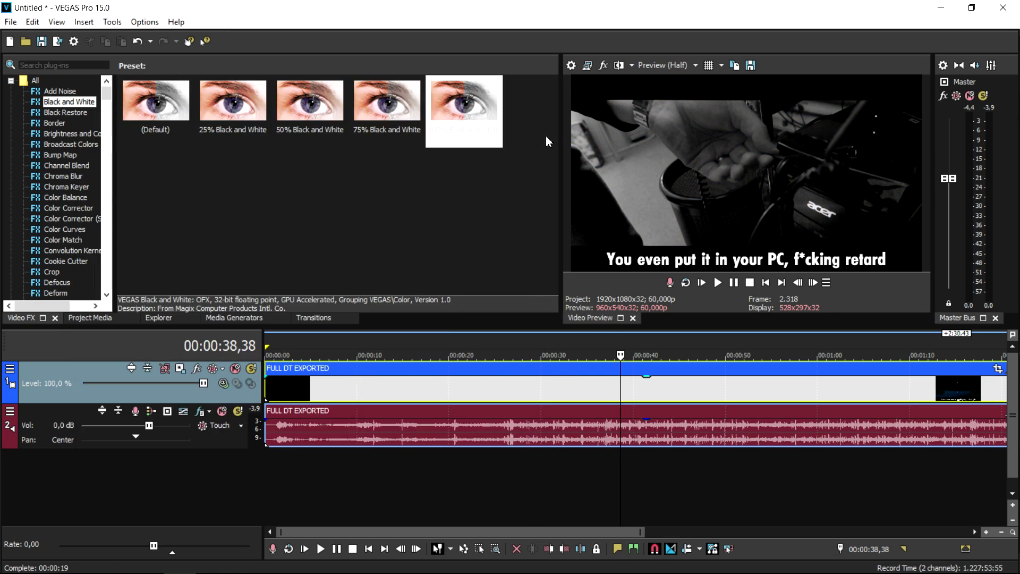
pyautogui.click(770, 286)
# Play the greyscale clip, skipping ahead to about 13 and 22 seconds and beyond
pyautogui.click(403, 427)
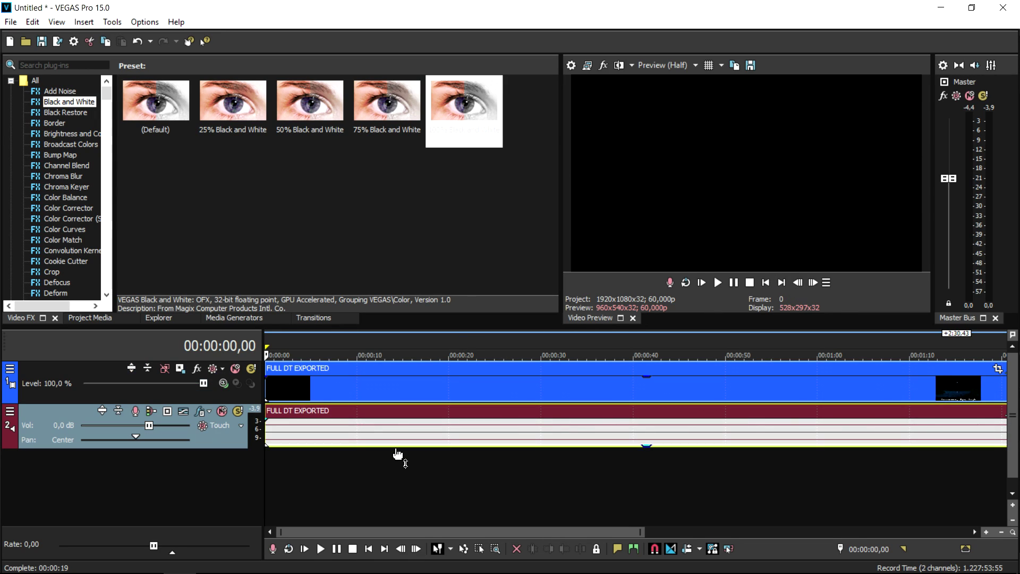
pyautogui.press('space')
pyautogui.scroll(3, 536, 447)
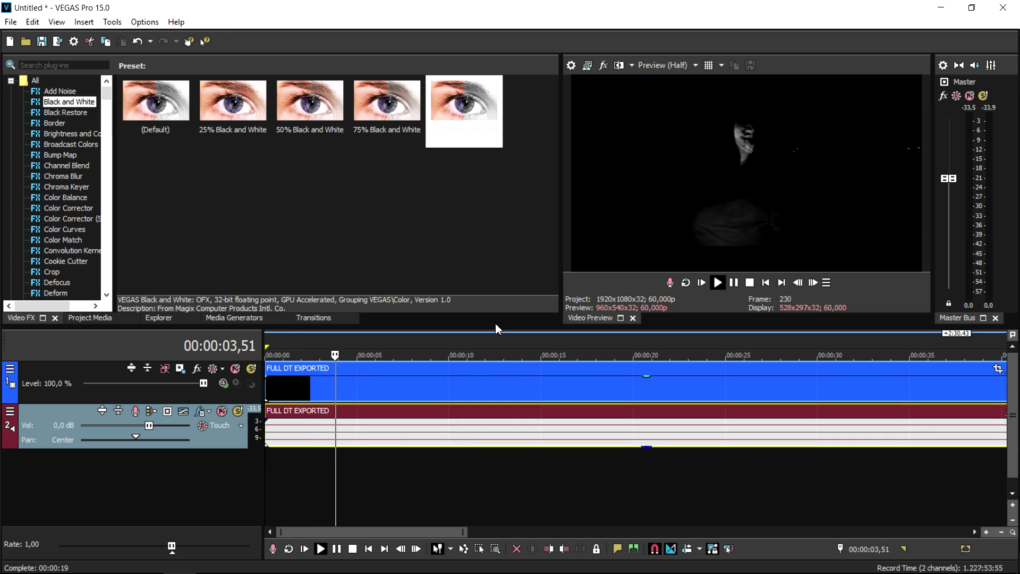
pyautogui.click(504, 351)
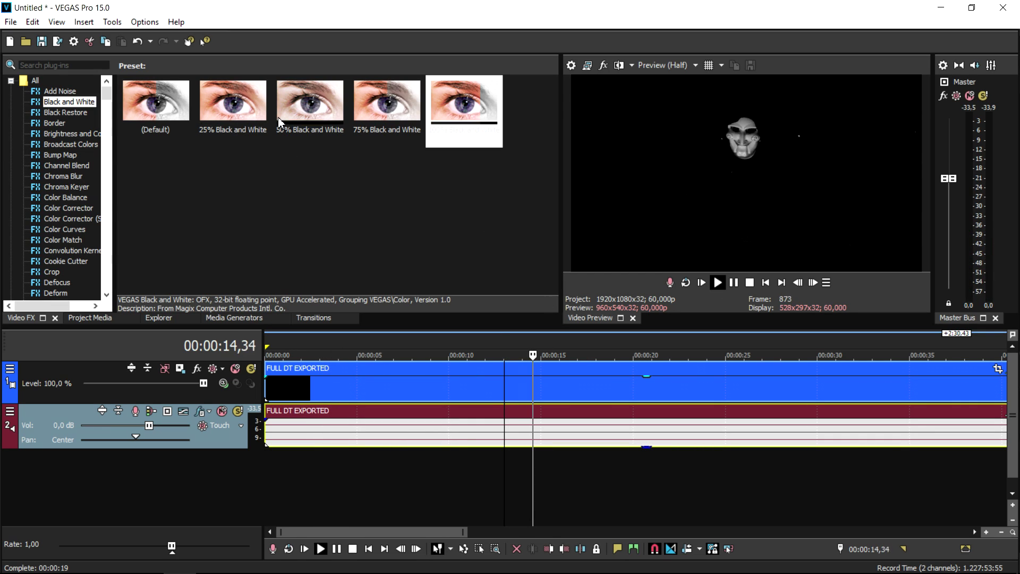
pyautogui.click(682, 339)
pyautogui.scroll(-5, 681, 336)
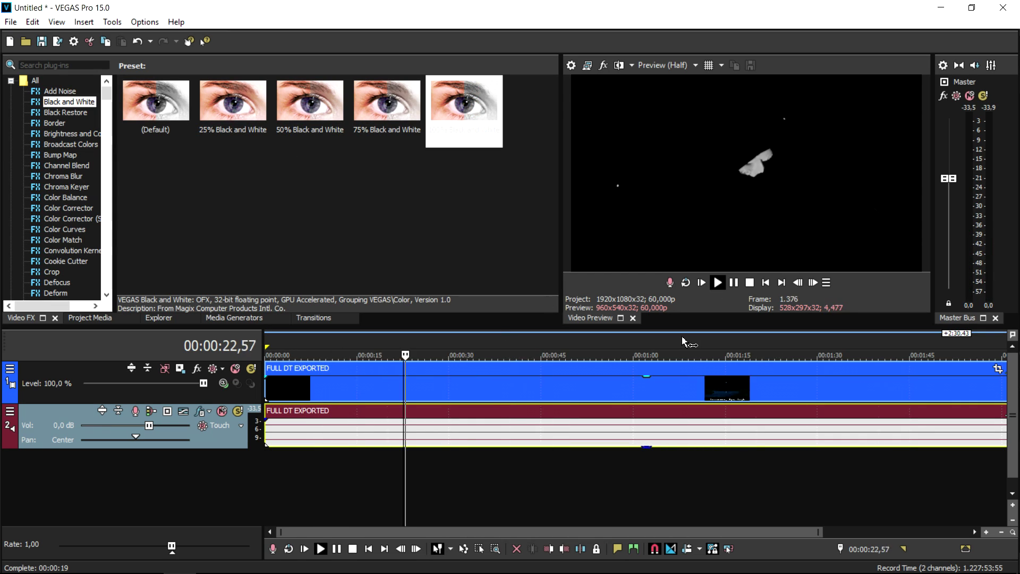
pyautogui.click(623, 332)
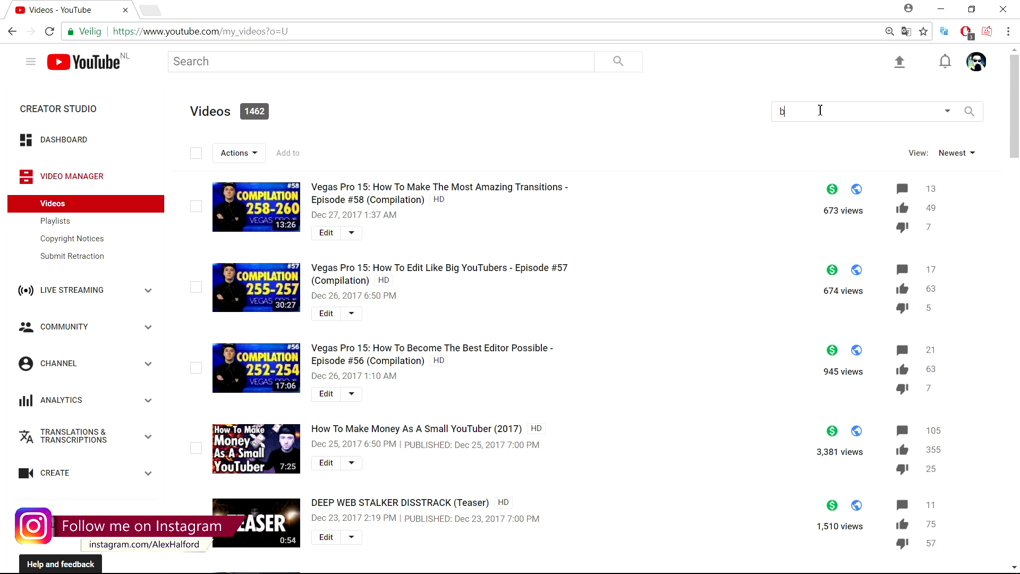
# Run the Video Manager search for 'black and white'
pyautogui.press('Return')
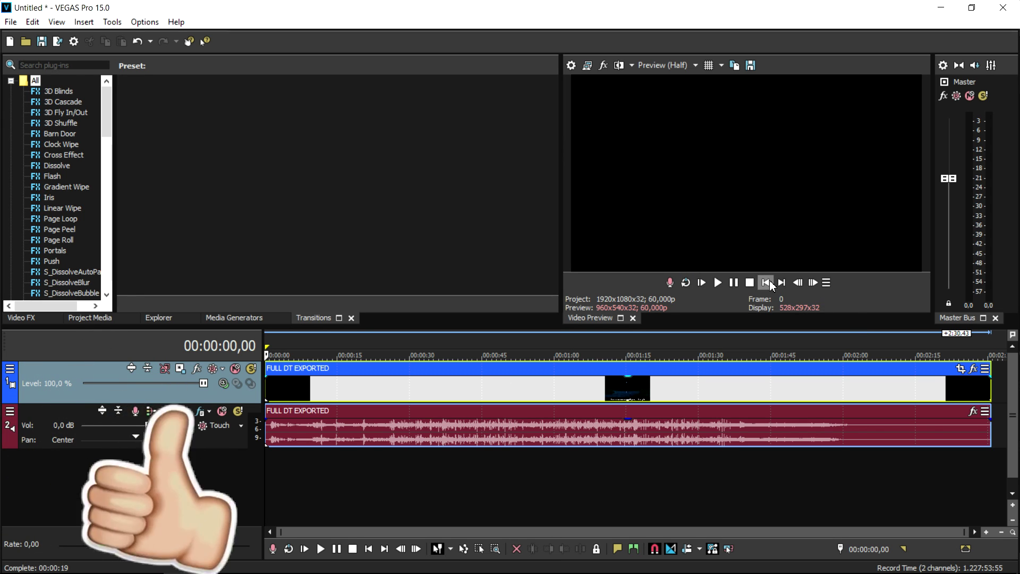
pyautogui.scroll(2, 376, 349)
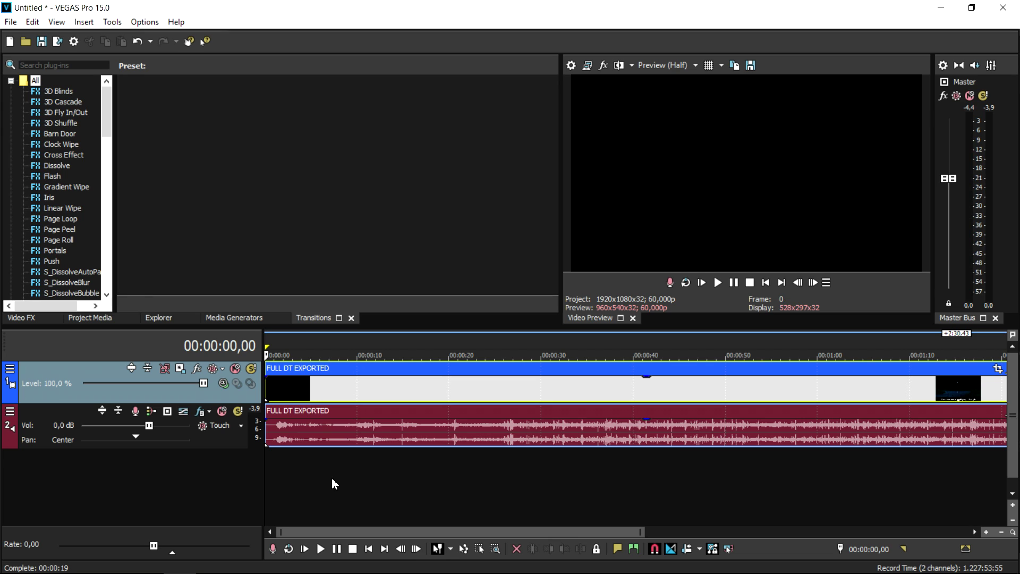
# Move the playhead through the clip to 00:00:38,38
pyautogui.click(424, 337)
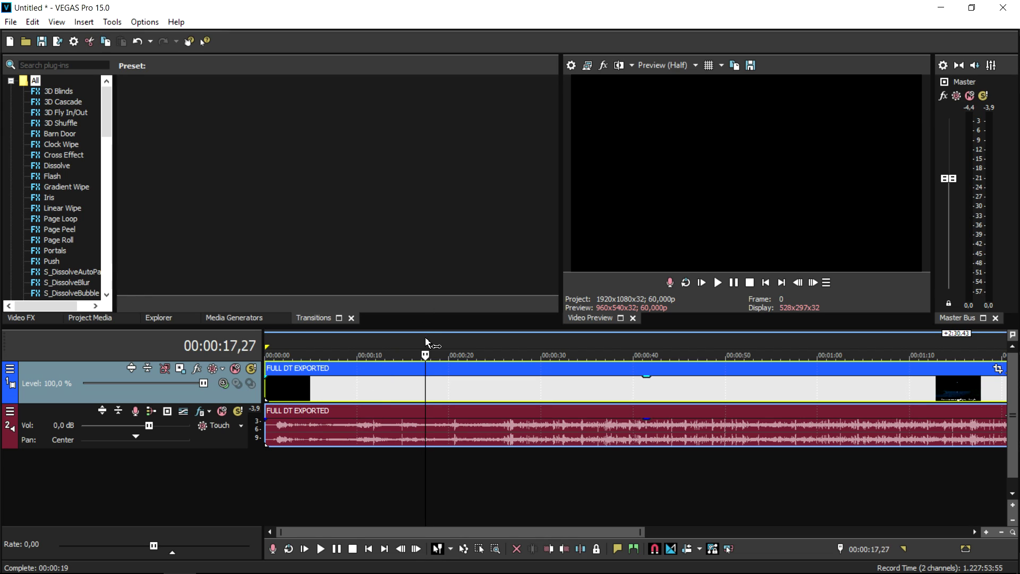
pyautogui.click(578, 347)
pyautogui.click(621, 348)
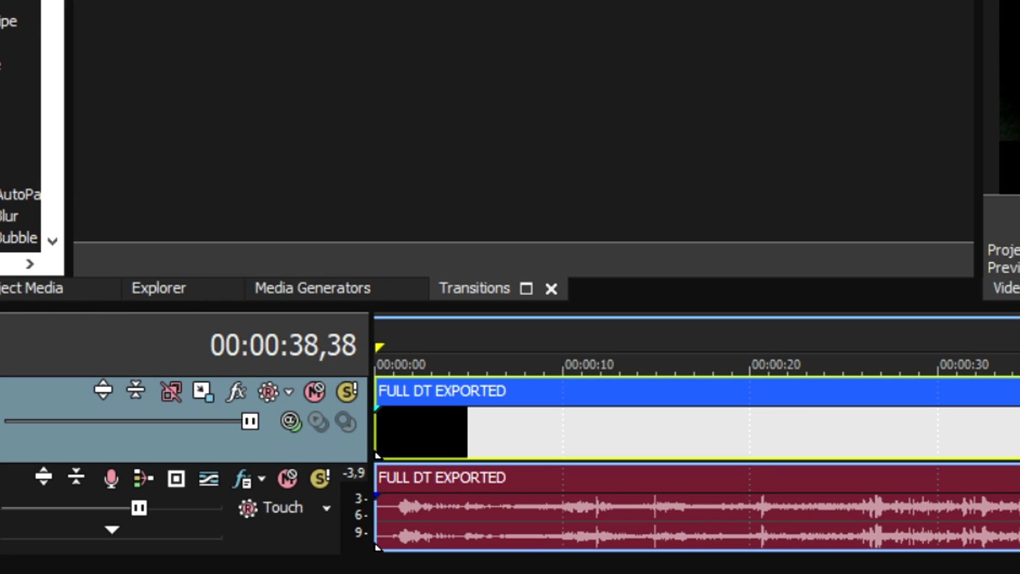
# Show the Black and White presets in Video FX and pick up the 100% preset
pyautogui.click(22, 317)
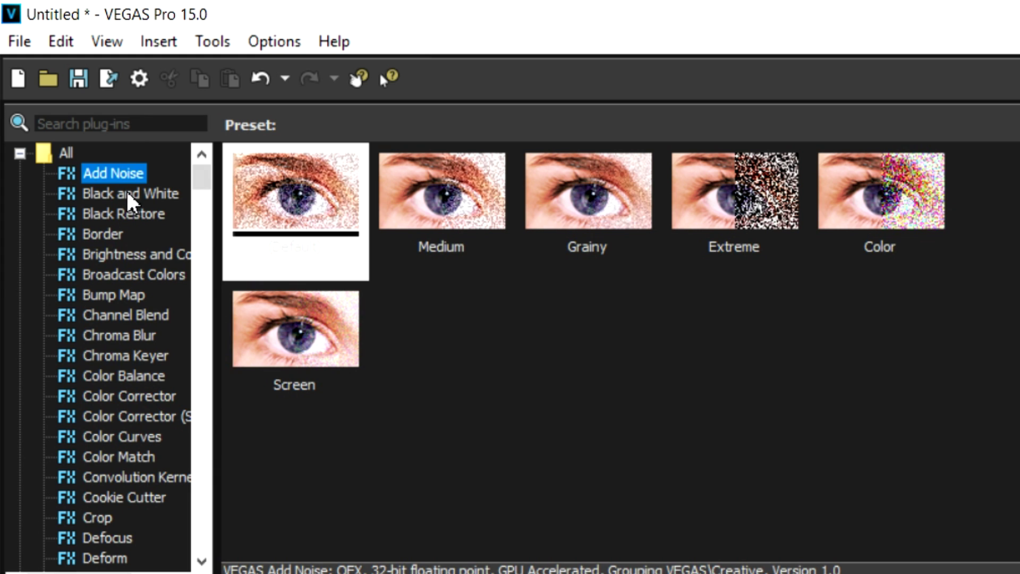
pyautogui.click(68, 102)
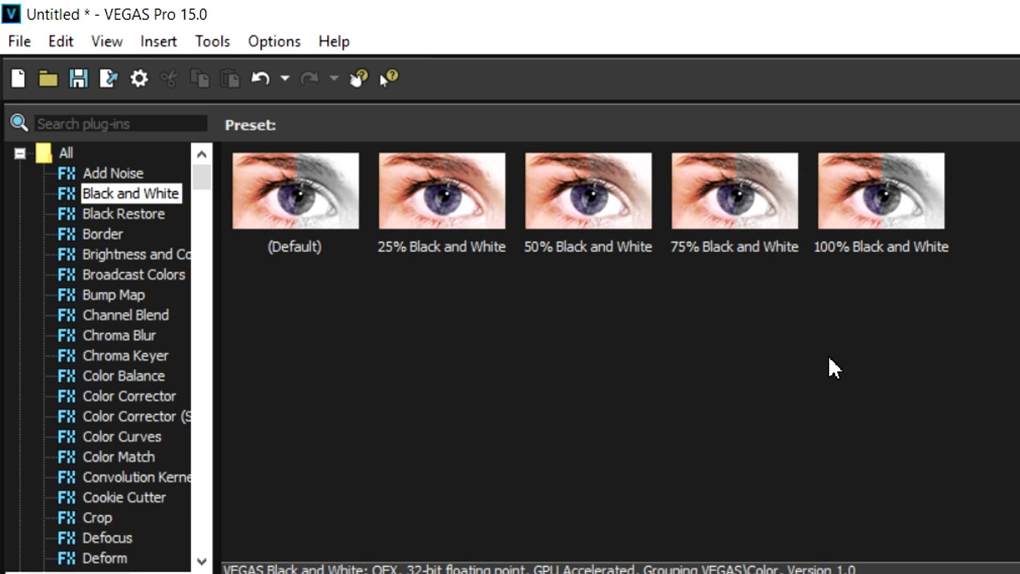
pyautogui.moveTo(897, 219); pyautogui.dragTo(901, 251)
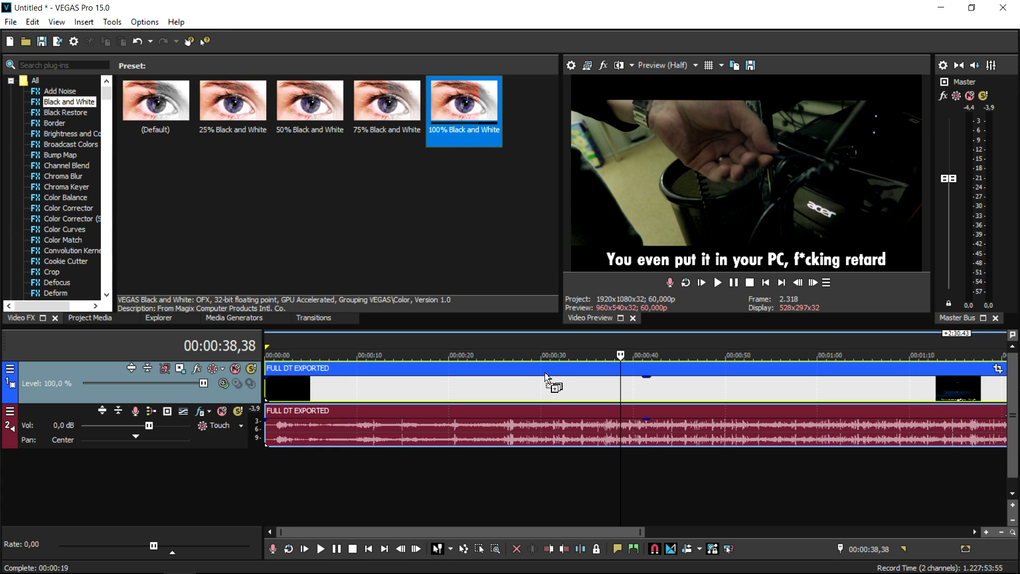
# Drop the 100% Black and White preset on the clip, then play it from the start
pyautogui.moveTo(546, 375); pyautogui.dragTo(545, 375)
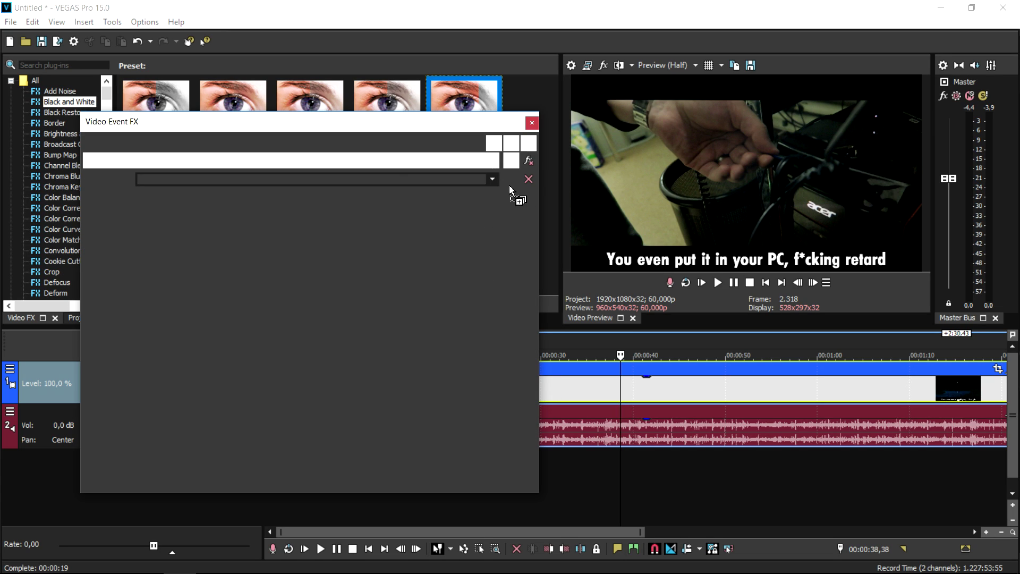
pyautogui.click(532, 122)
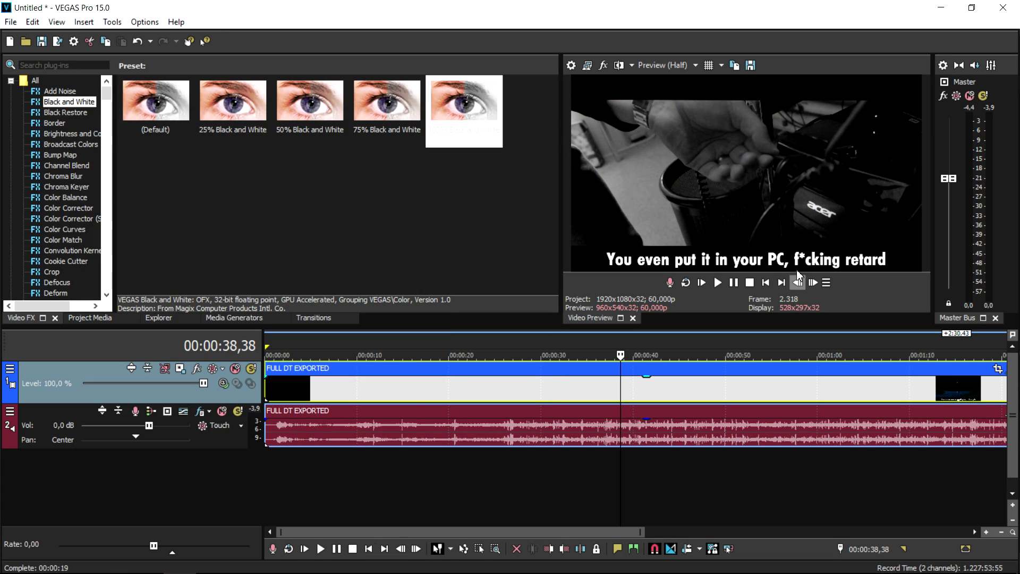
pyautogui.press('Home')
pyautogui.scroll(2, 396, 430)
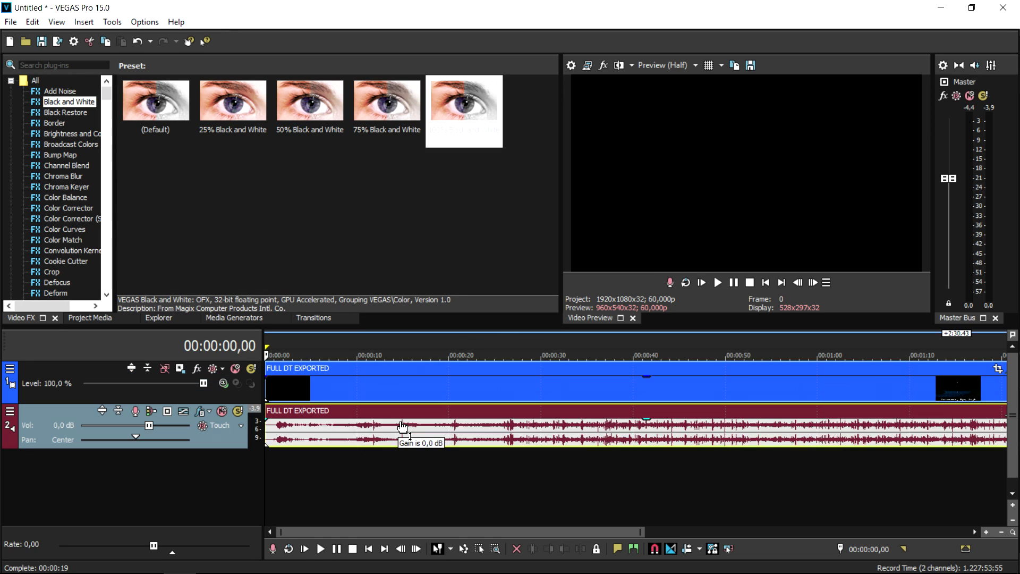
pyautogui.press('space')
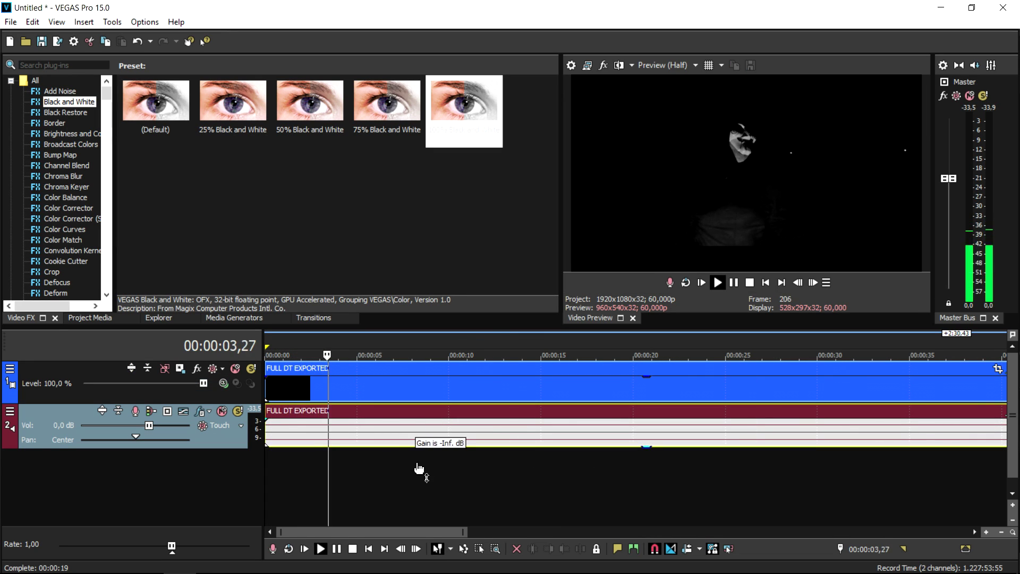
pyautogui.click(504, 355)
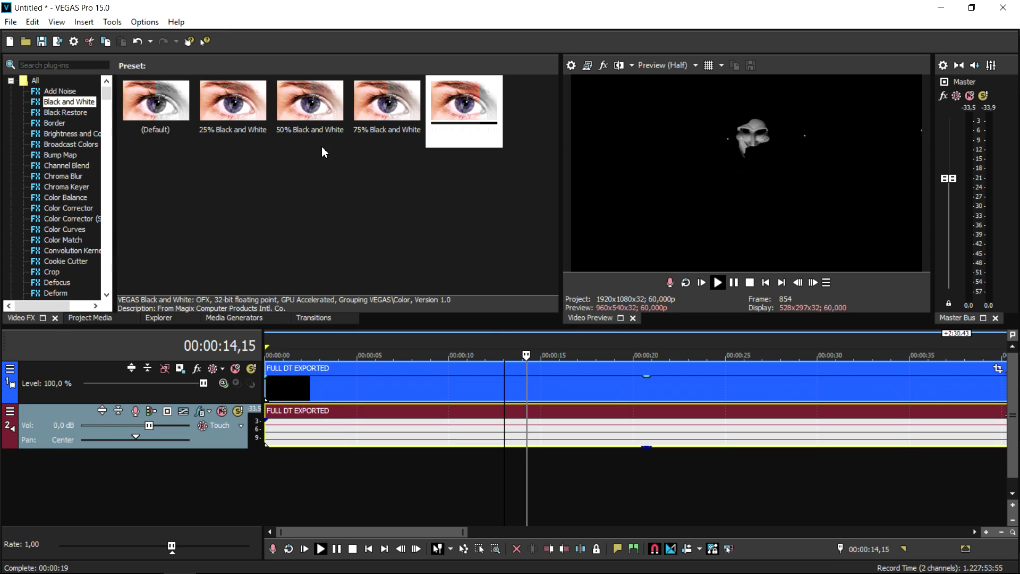
pyautogui.click(690, 355)
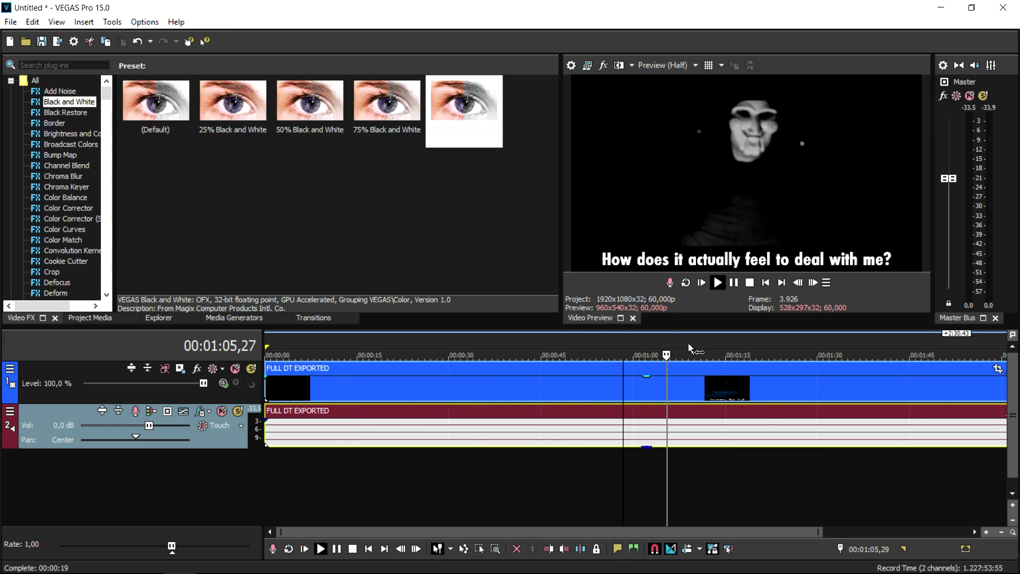
pyautogui.scroll(-2, 670, 339)
# Stop playback near 1:23 and apply the 25% Black and White preset to the clip
pyautogui.click(665, 337)
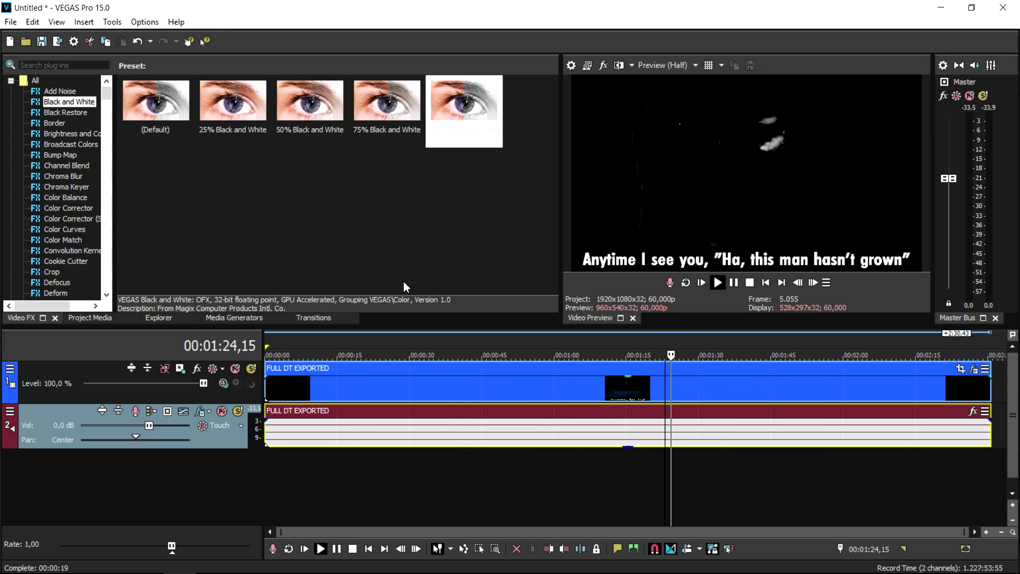
pyautogui.press('space')
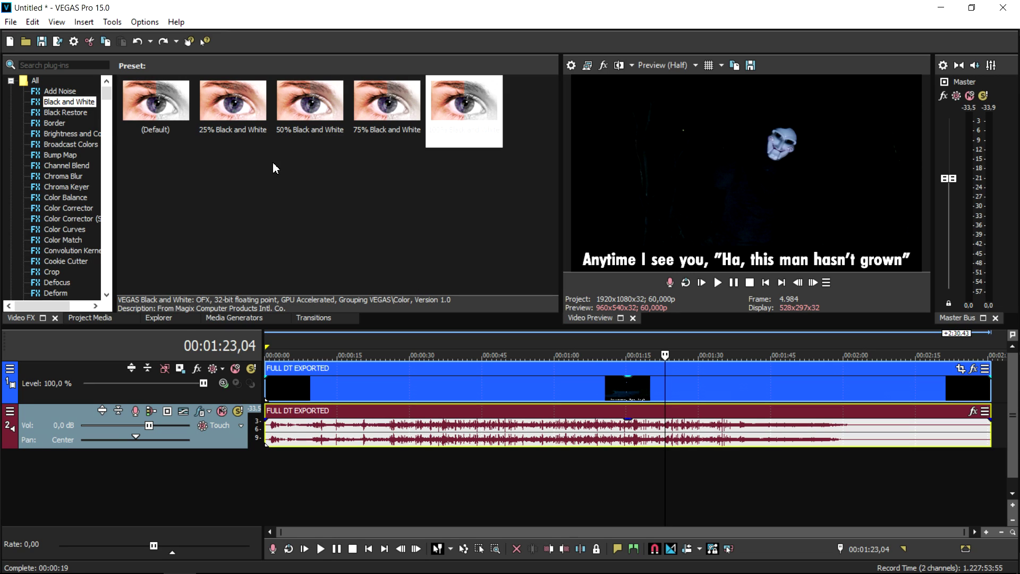
pyautogui.moveTo(233, 108); pyautogui.dragTo(613, 389)
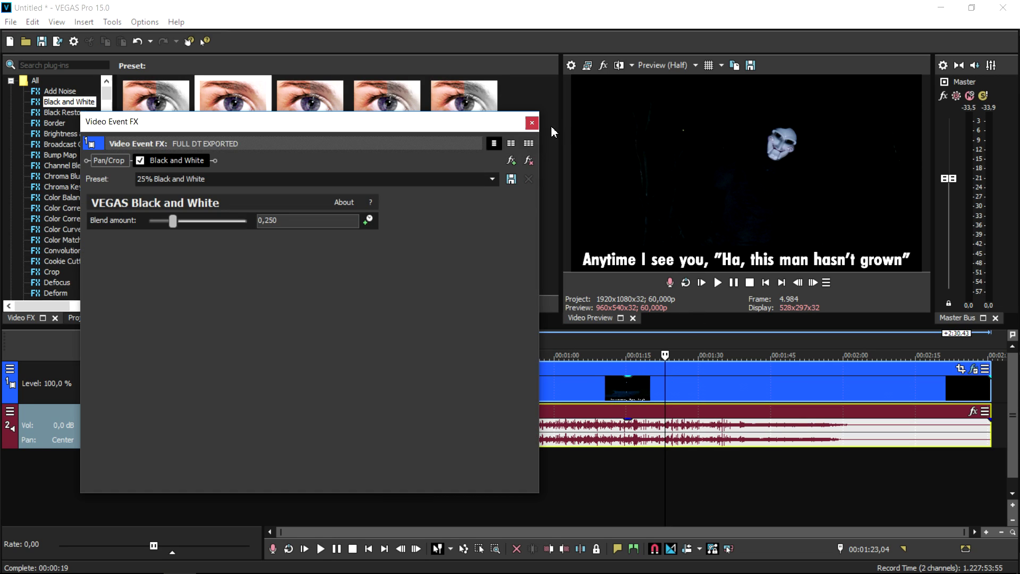
pyautogui.click(529, 123)
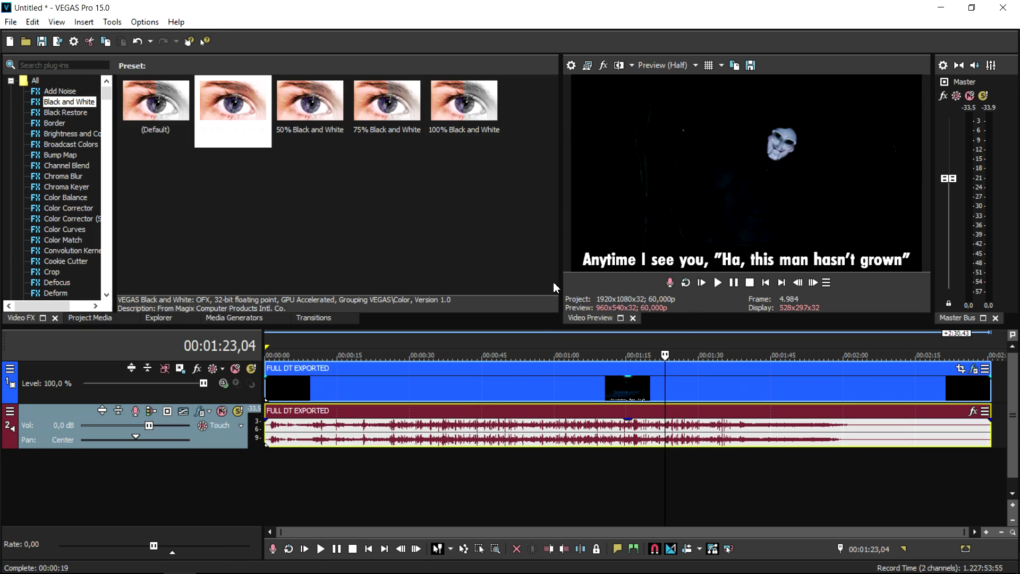
# Move the playhead back to 00:00:38,59
pyautogui.click(509, 342)
pyautogui.click(473, 334)
pyautogui.click(453, 332)
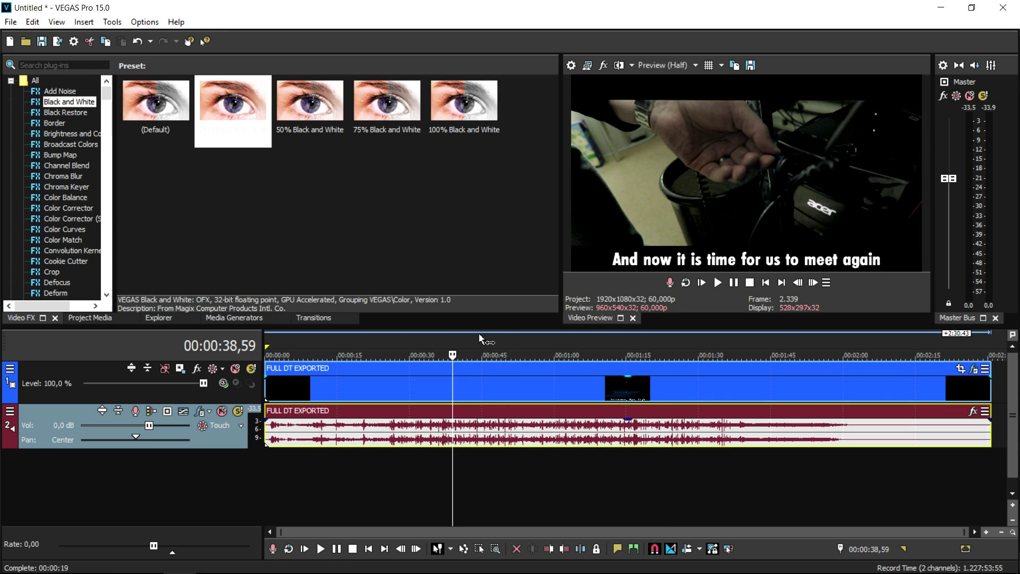
pyautogui.scroll(2, 562, 341)
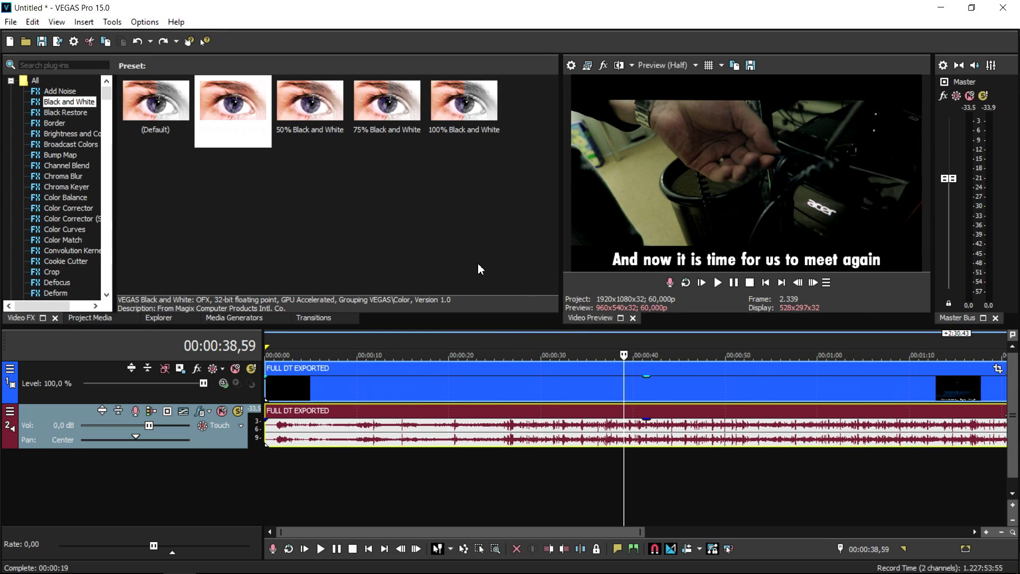
# Apply the 50% preset, then add a 100% Black and White effect to the clip
pyautogui.moveTo(319, 128)
pyautogui.mouseDown()
pyautogui.moveTo(631, 403)
pyautogui.moveTo(648, 391)
pyautogui.mouseUp()
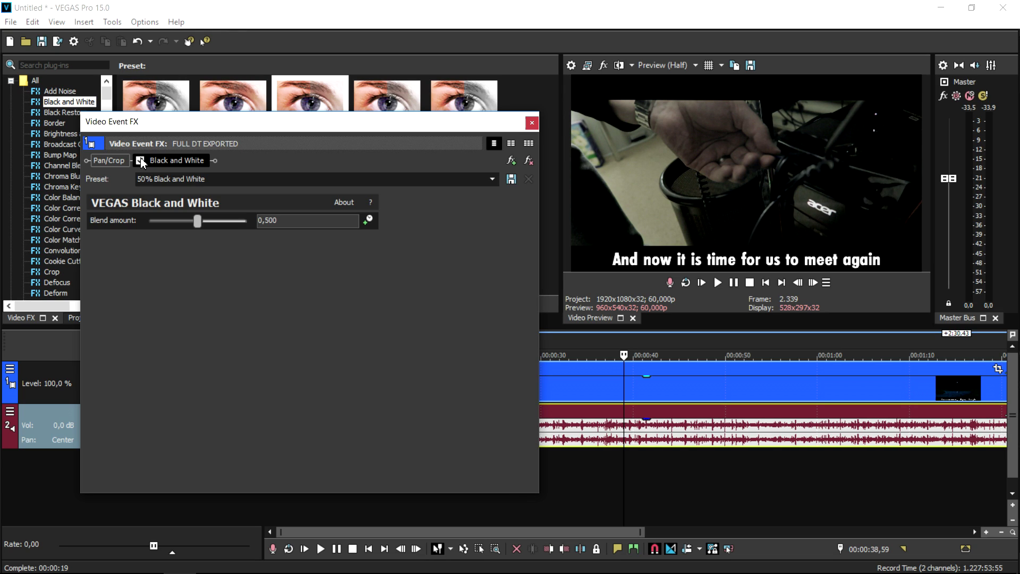
pyautogui.click(531, 124)
pyautogui.moveTo(461, 107)
pyautogui.mouseDown()
pyautogui.moveTo(539, 416)
pyautogui.moveTo(540, 396)
pyautogui.mouseUp()
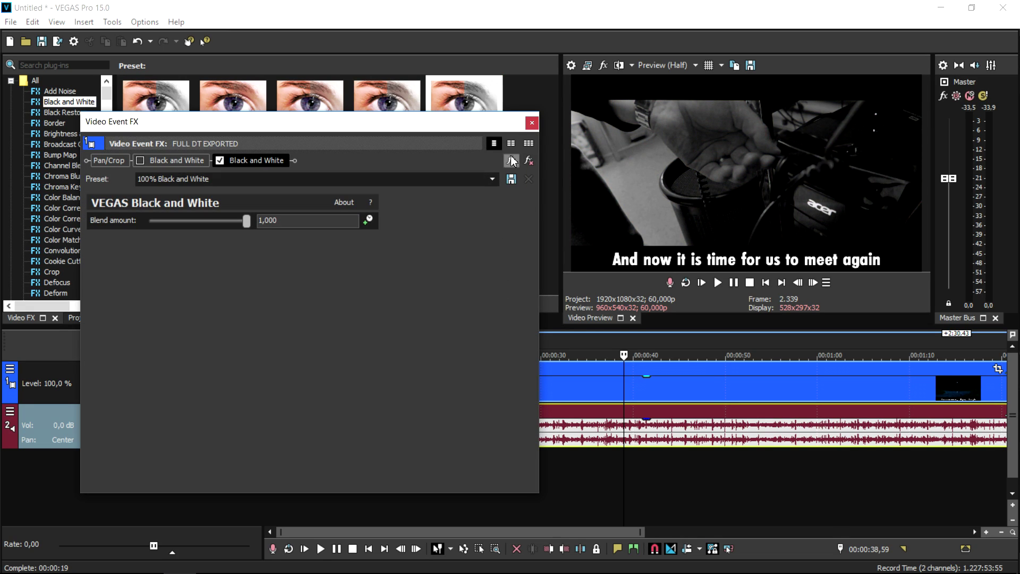
pyautogui.click(534, 124)
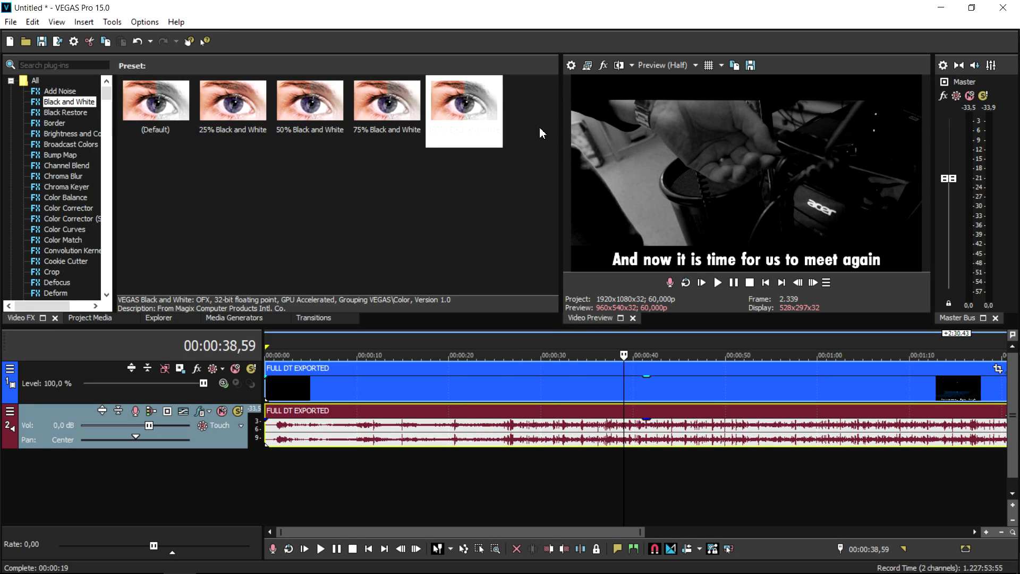